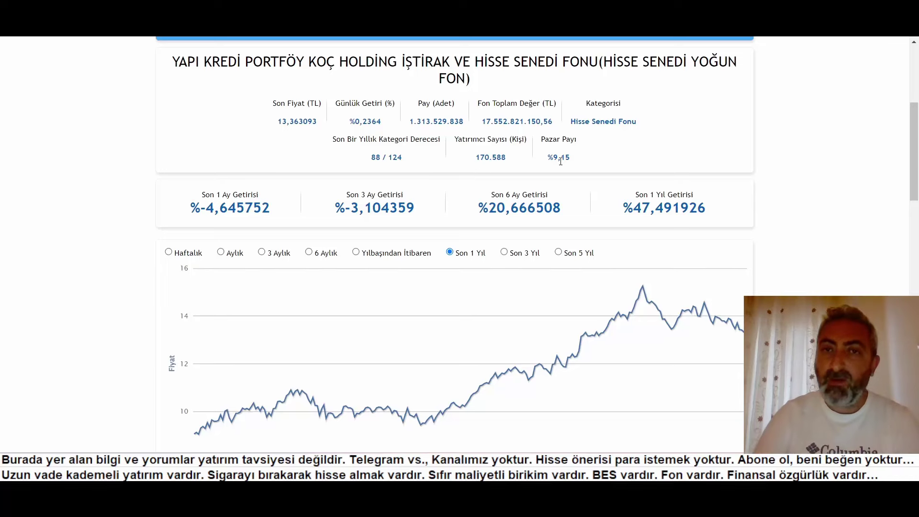
Switch to the Excel workbook's Fon_Birikim sheet and examine the JET fund's first purchase date, quantity, unit cost and purchase expense
mouse_move(560, 161)
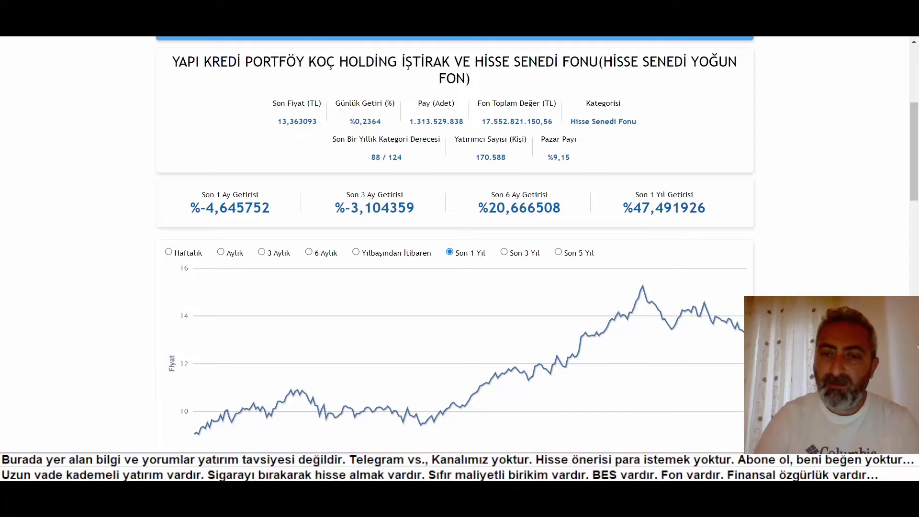
key(alt+Tab)
key(alt+Tab)
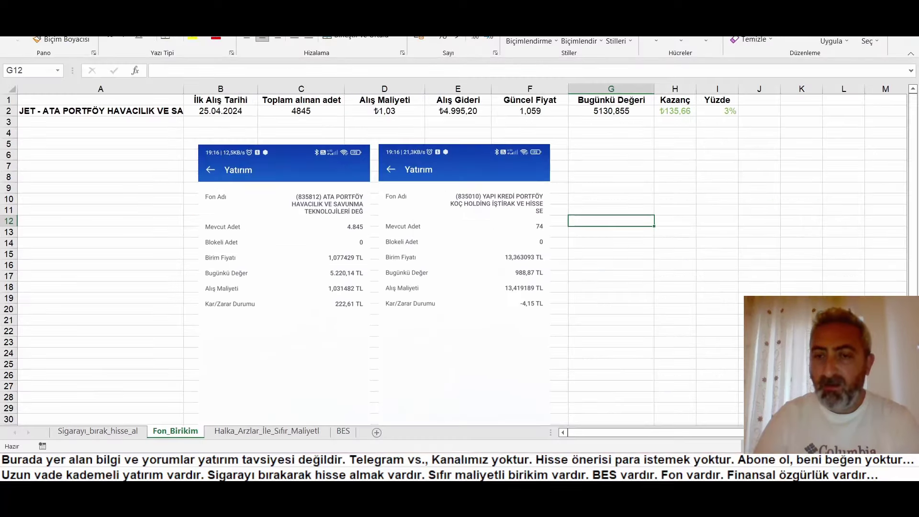
click(658, 309)
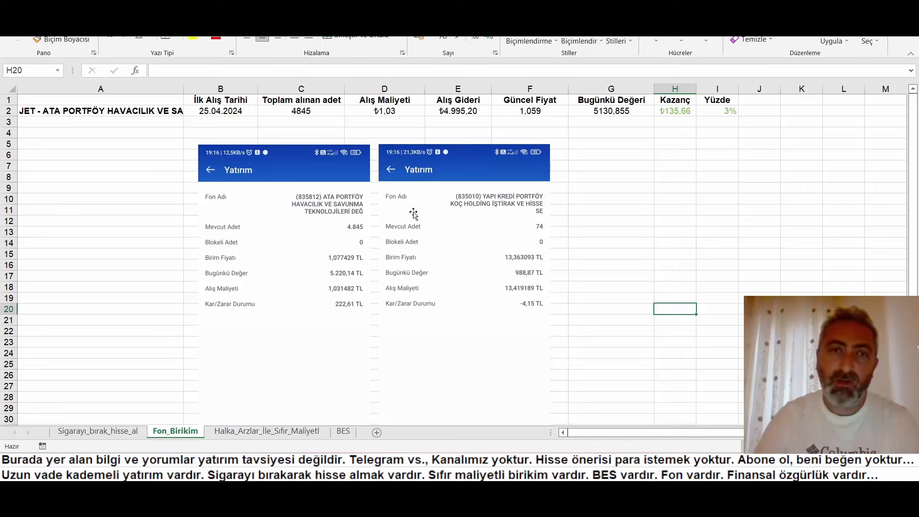
click(206, 113)
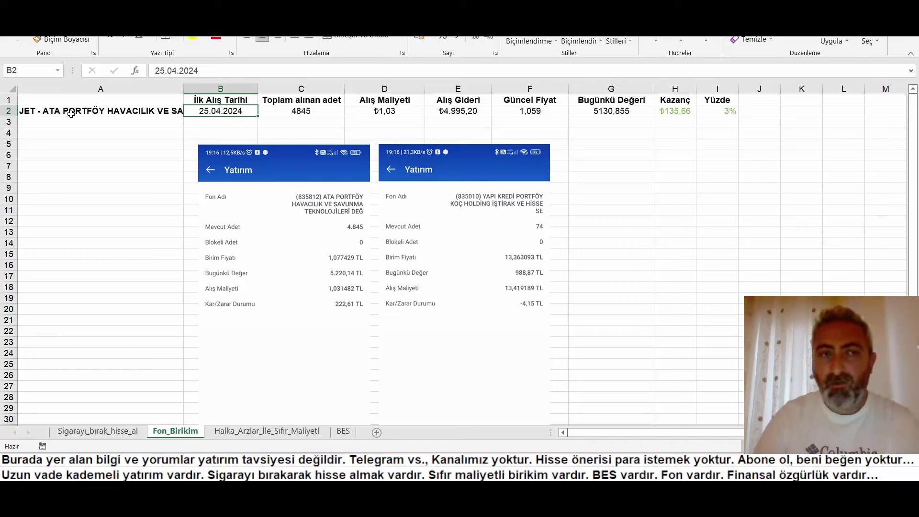
click(310, 113)
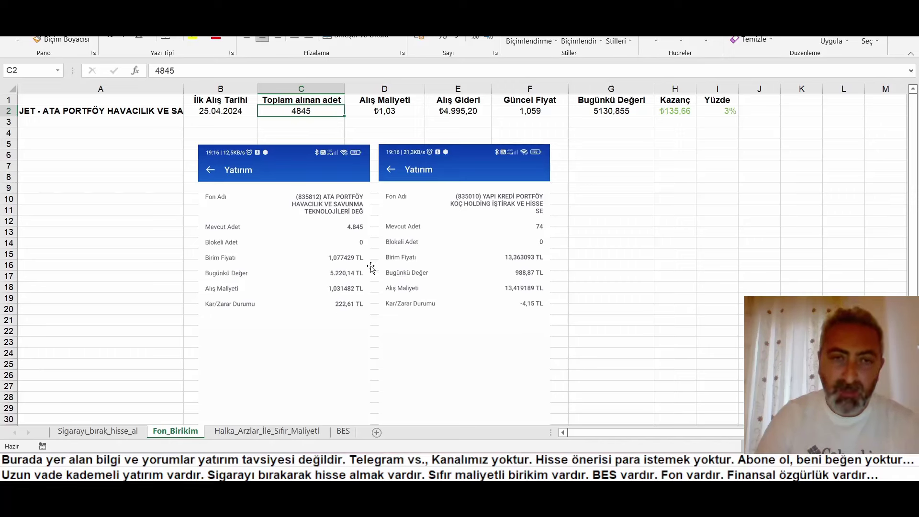
click(336, 226)
click(131, 227)
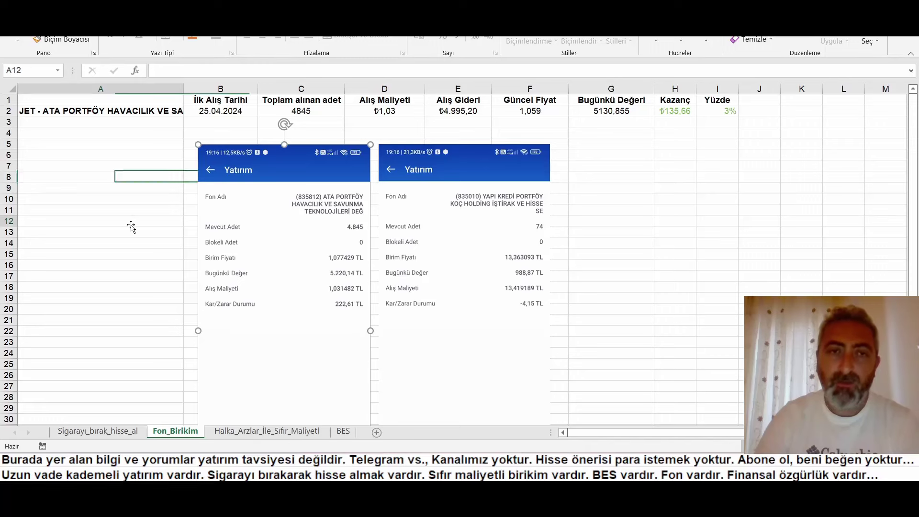
click(400, 113)
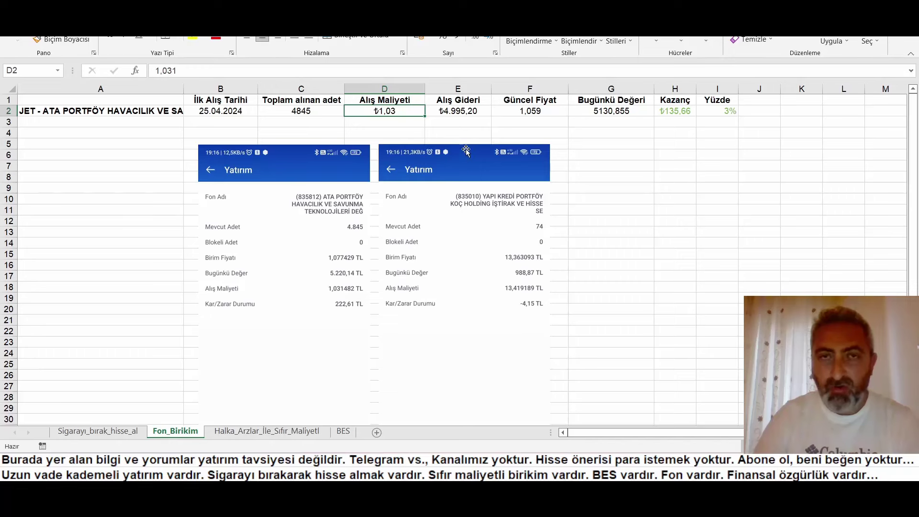
click(472, 110)
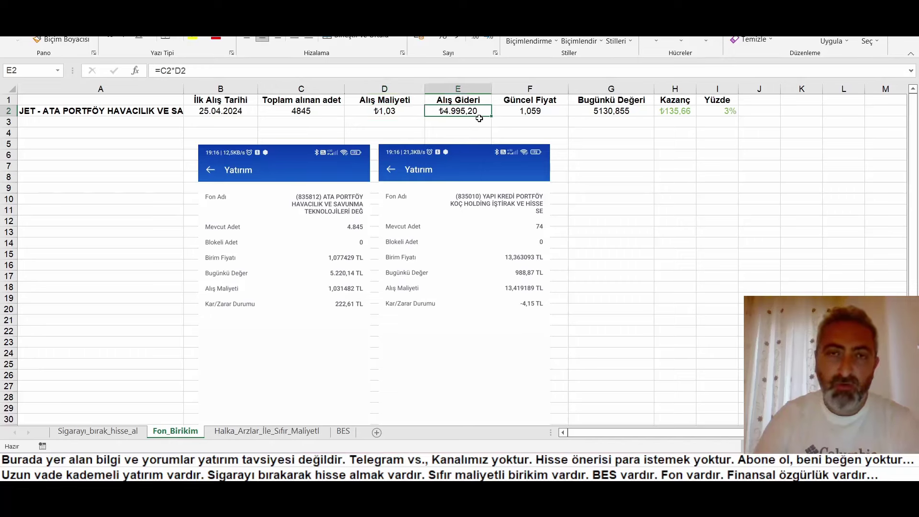
Set the JET fund's current price (Güncel Fiyat) to 1,077 and check its recalculated gain and percentage
click(551, 111)
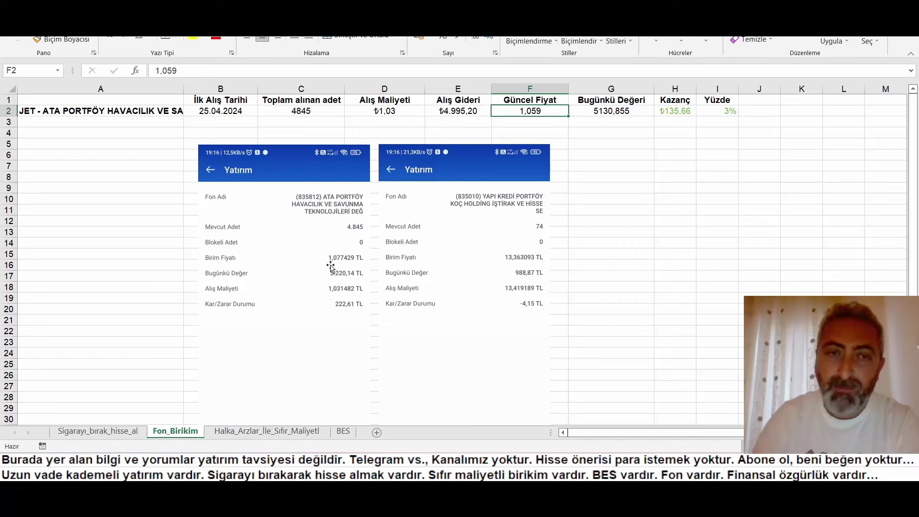
click(544, 123)
click(545, 111)
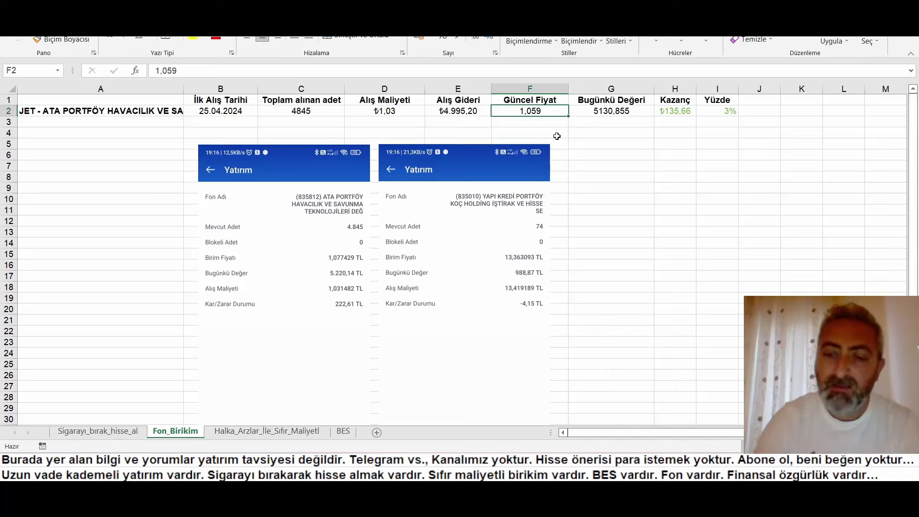
text(1,077)
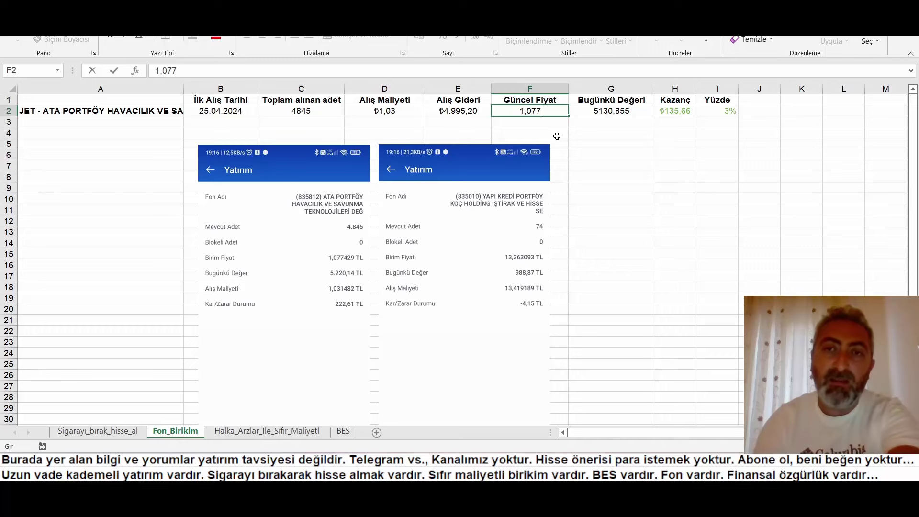
key(Return)
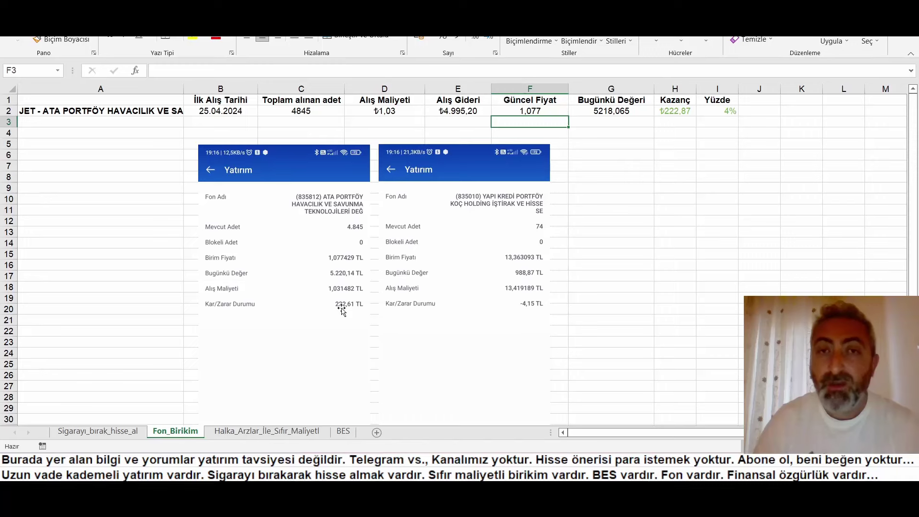
click(661, 113)
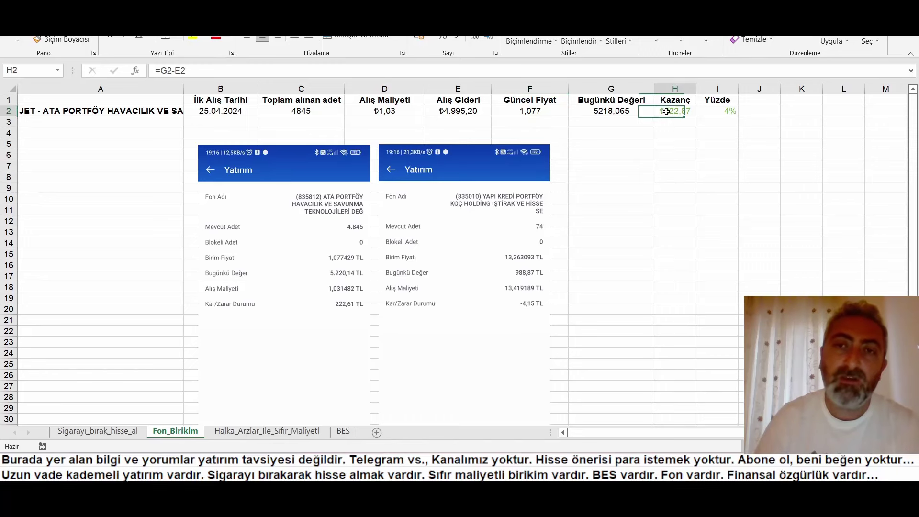
click(636, 144)
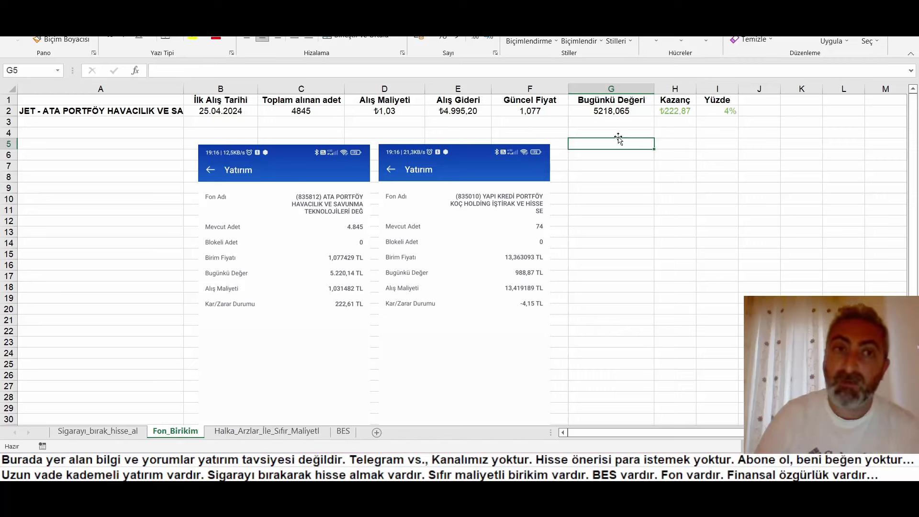
click(717, 113)
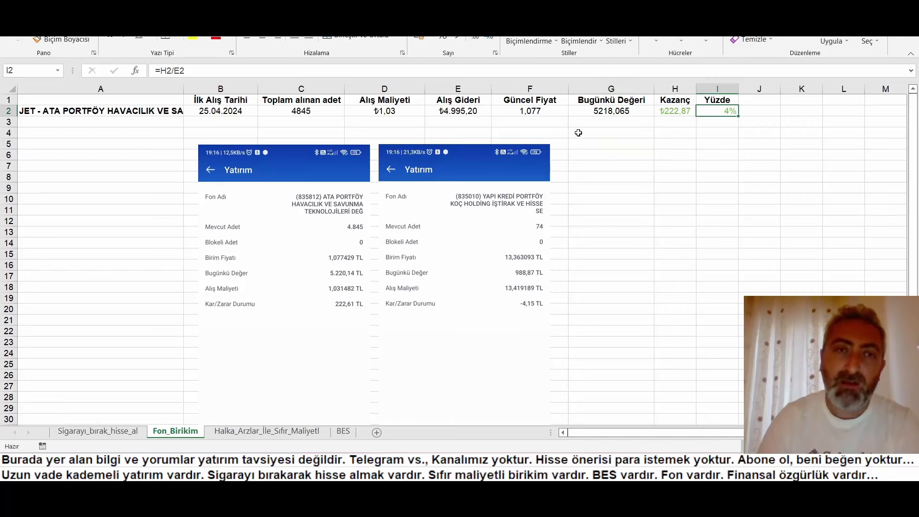
Add a second fund below the JET fund in cell A3, named "YAS Koç Grubu iştiraki"
click(61, 122)
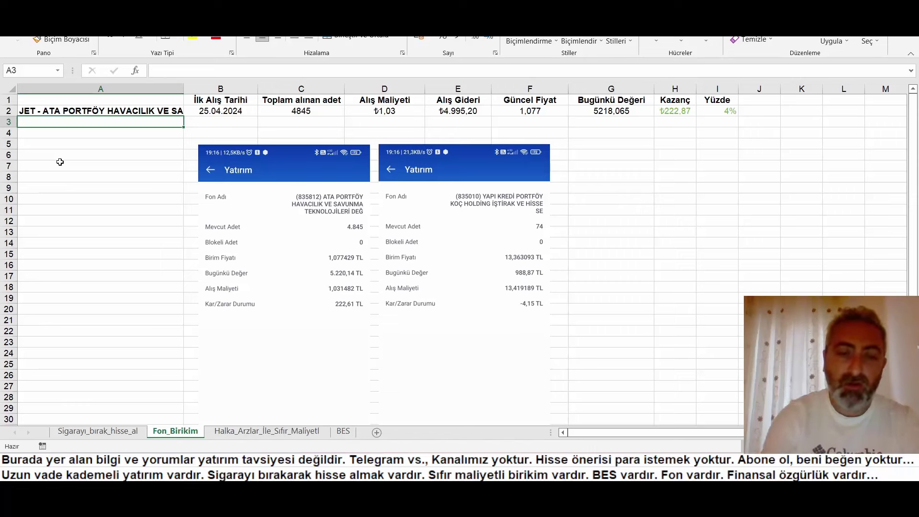
text(YAS Koç )
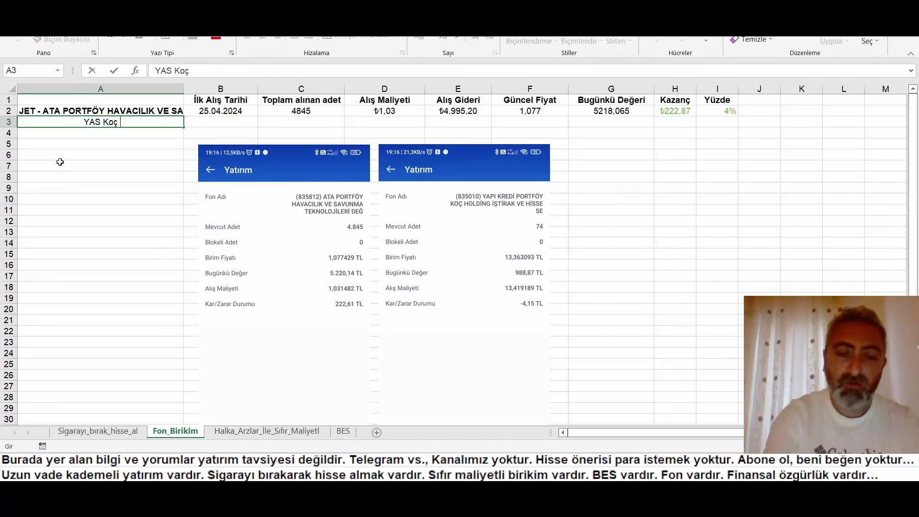
text(Grubu iş)
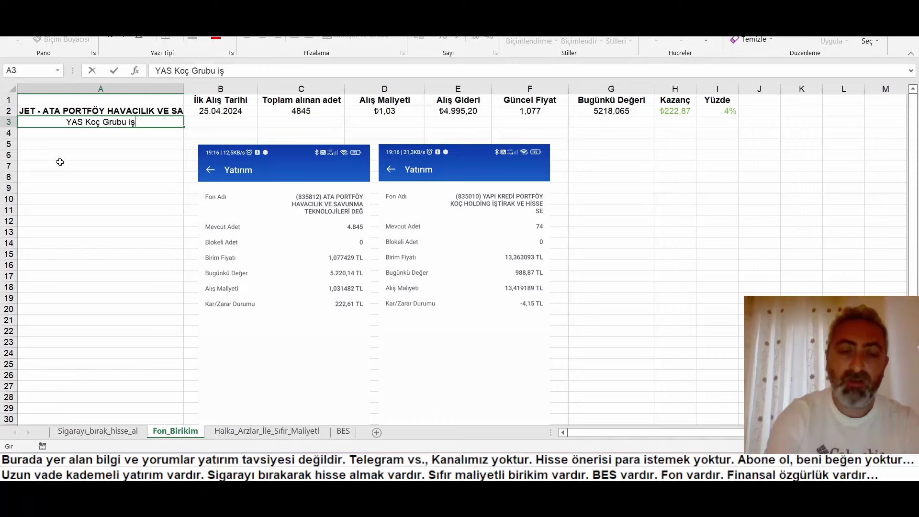
text(tiraki)
key(Return)
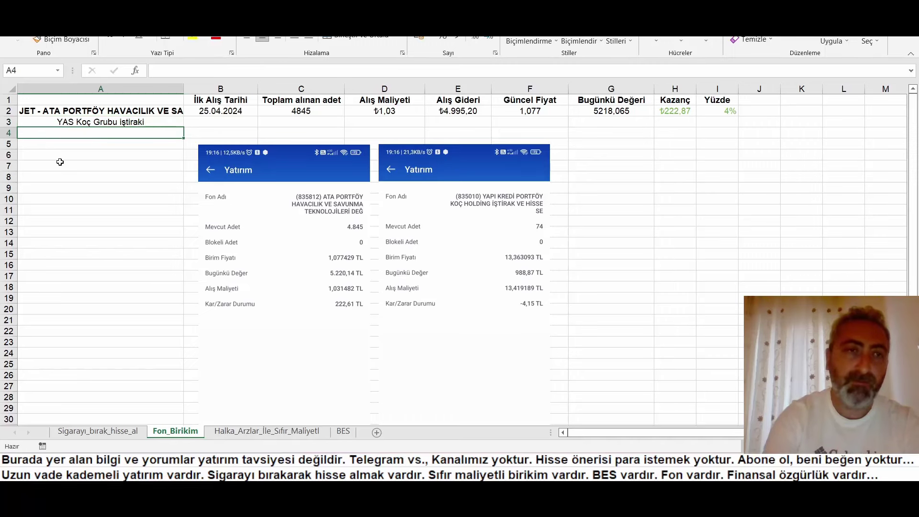
Enter 02.08.2024 as the YAS fund's first purchase date in cell B3
click(108, 111)
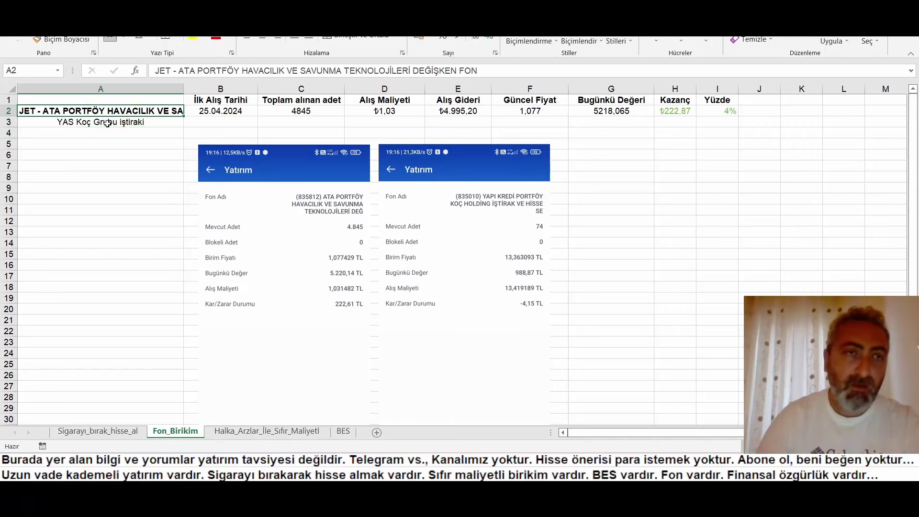
click(102, 120)
click(224, 112)
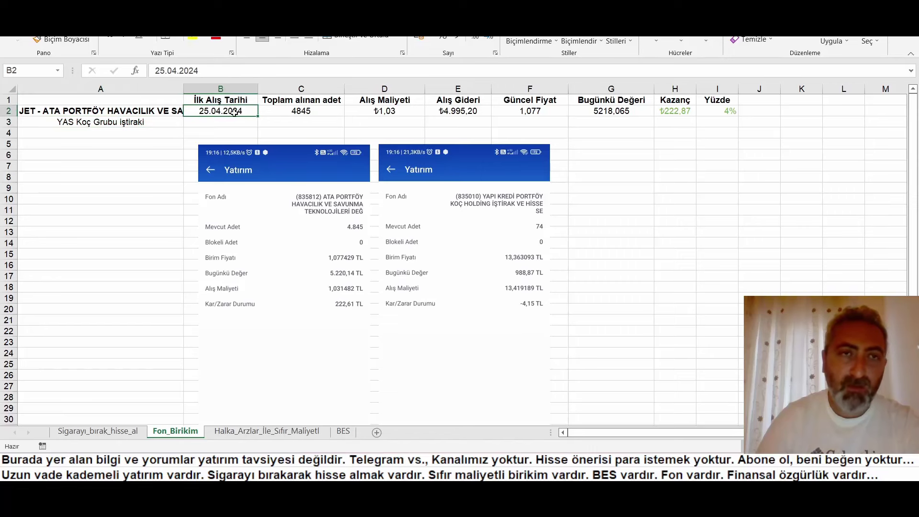
click(220, 122)
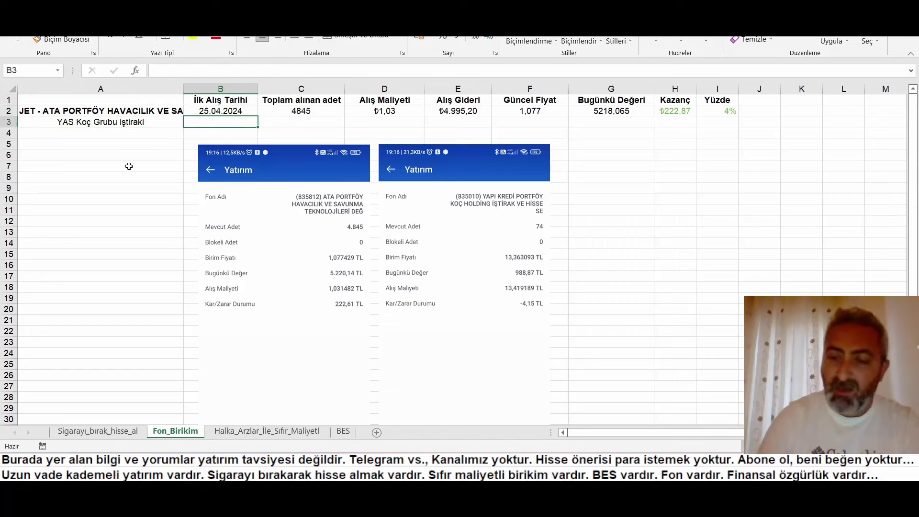
text(02,)
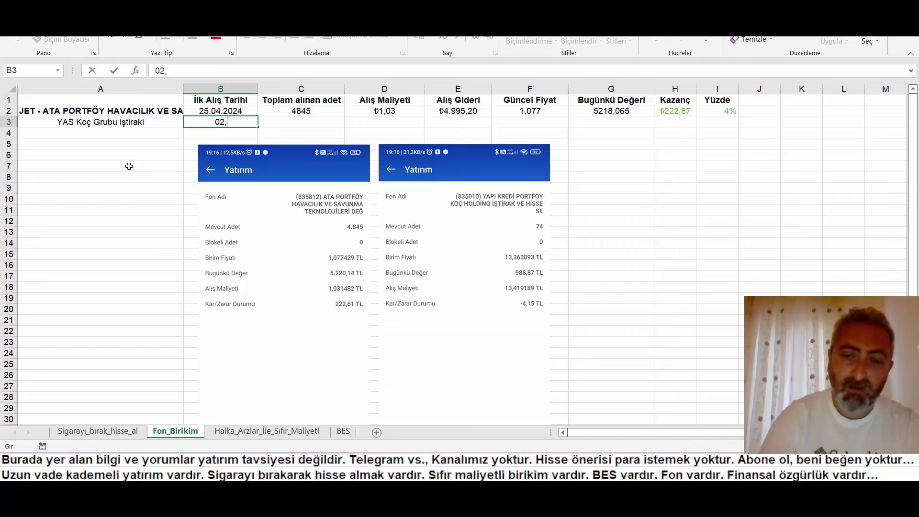
key(BackSpace)
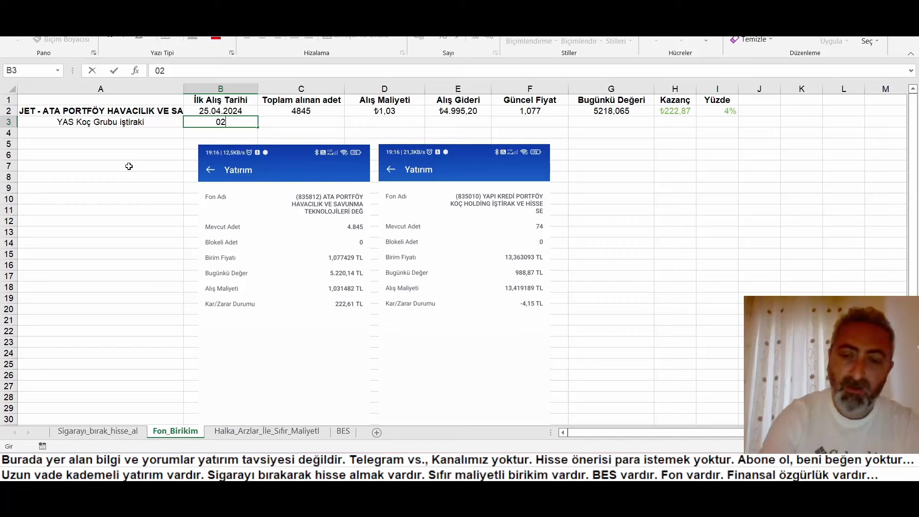
text(.08.)
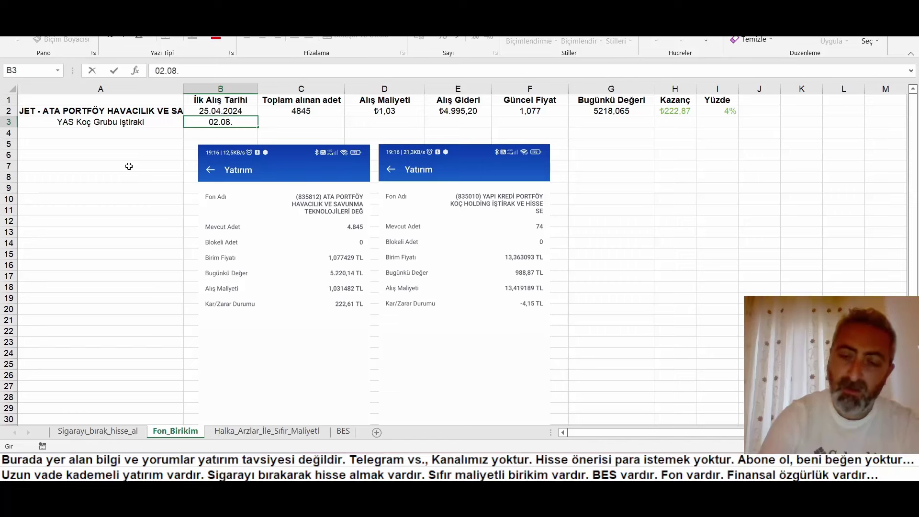
text(2024)
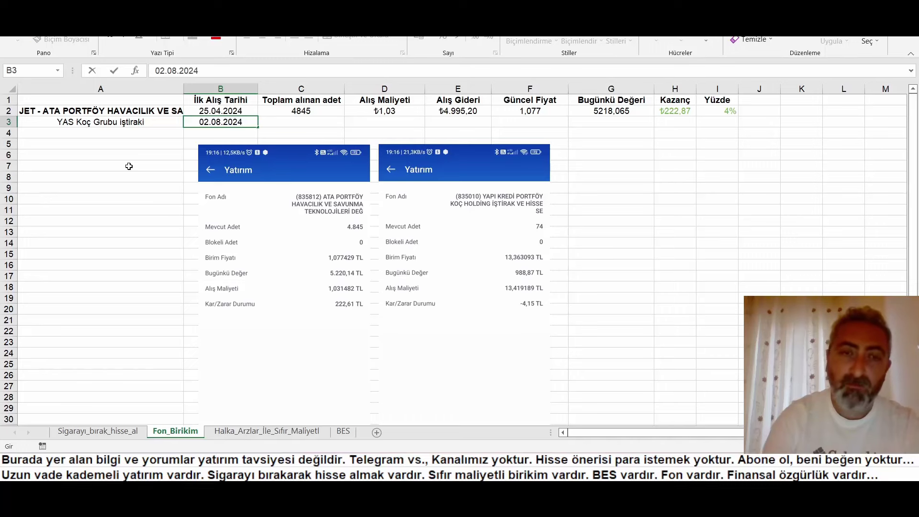
key(Tab)
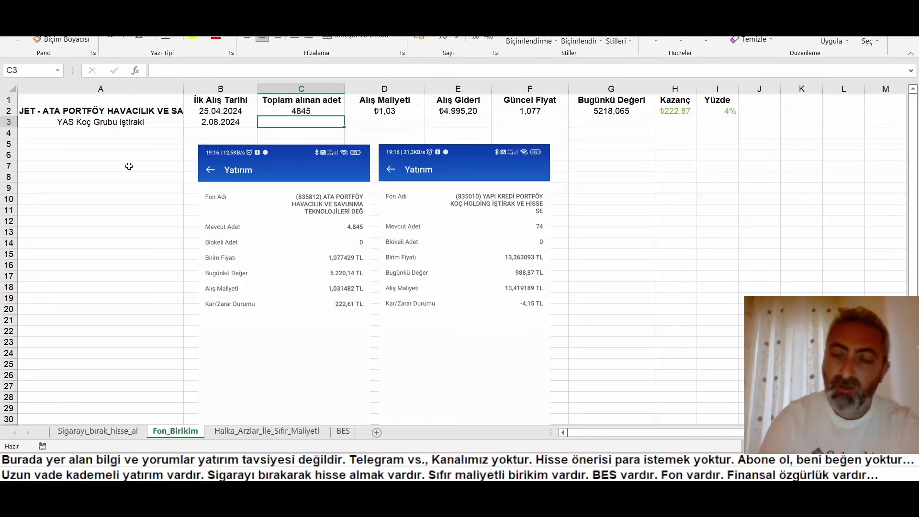
Enter 74 as the YAS fund's total purchased quantity and 13,41 as its unit purchase cost in row 3
text(74)
key(Tab)
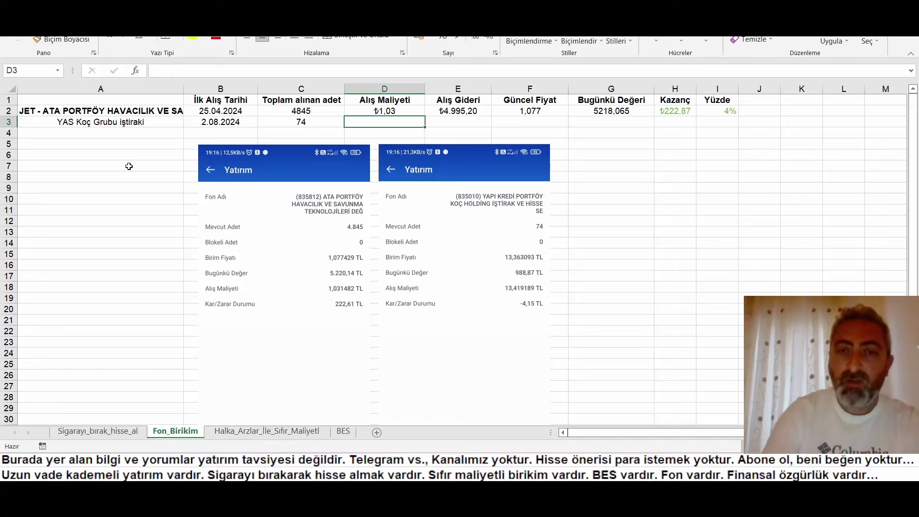
text(13,41)
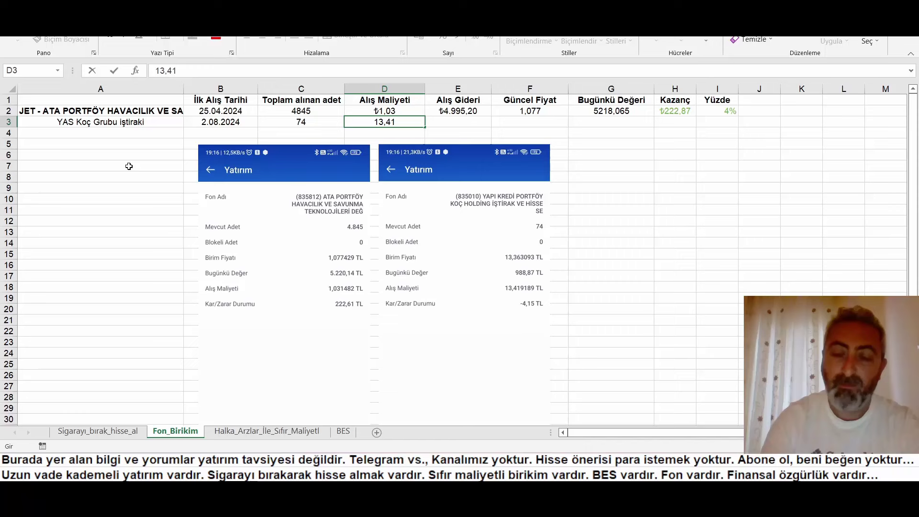
key(Tab)
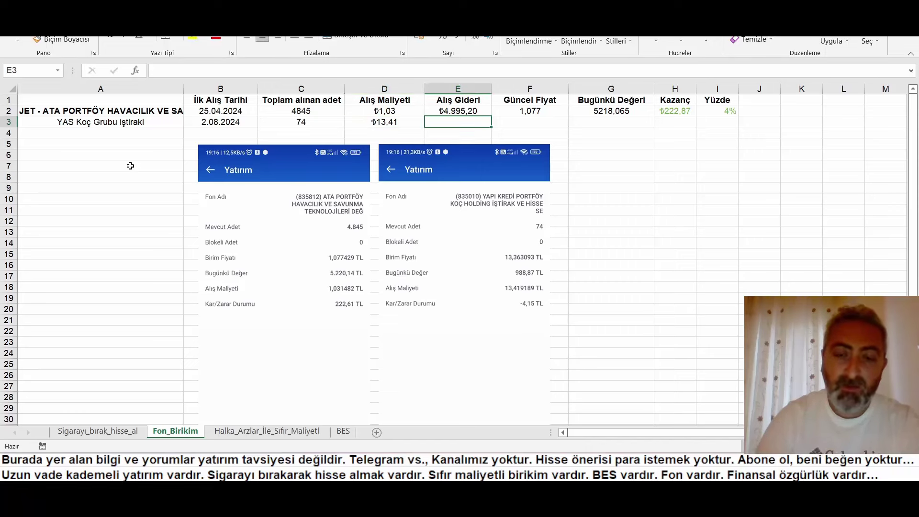
Calculate the YAS fund's purchase expense (Alış Gideri) in E3 with the formula =D3*C3
text(=)
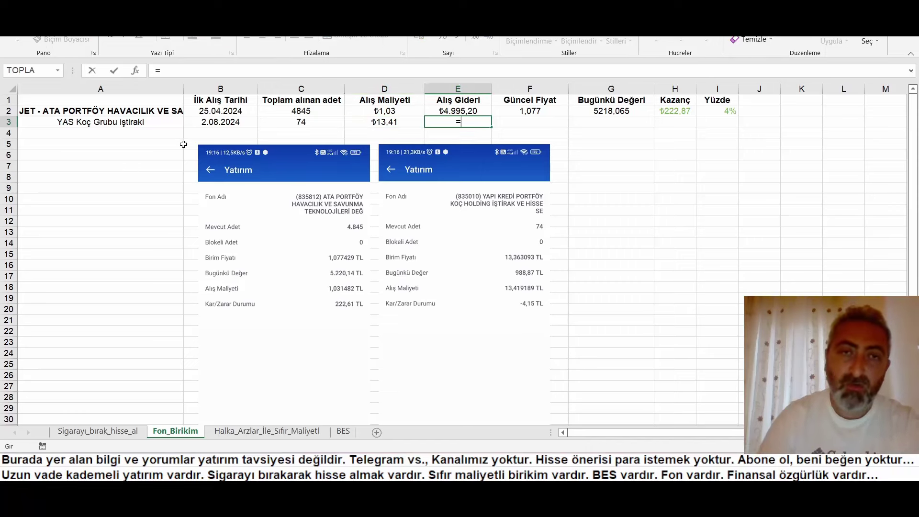
click(376, 123)
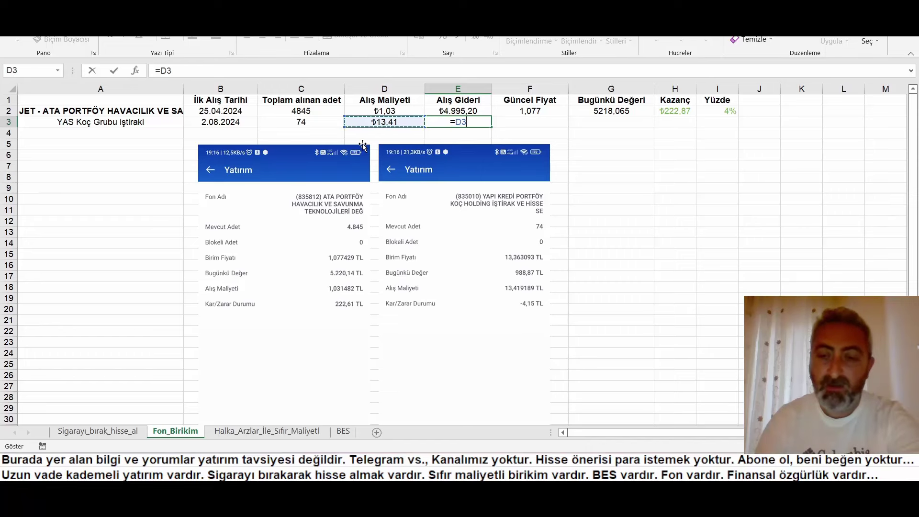
text(*)
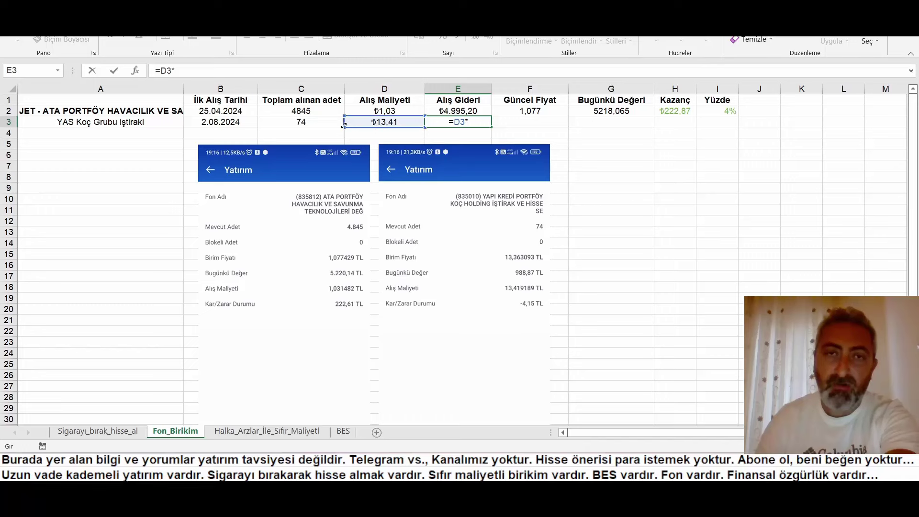
click(307, 123)
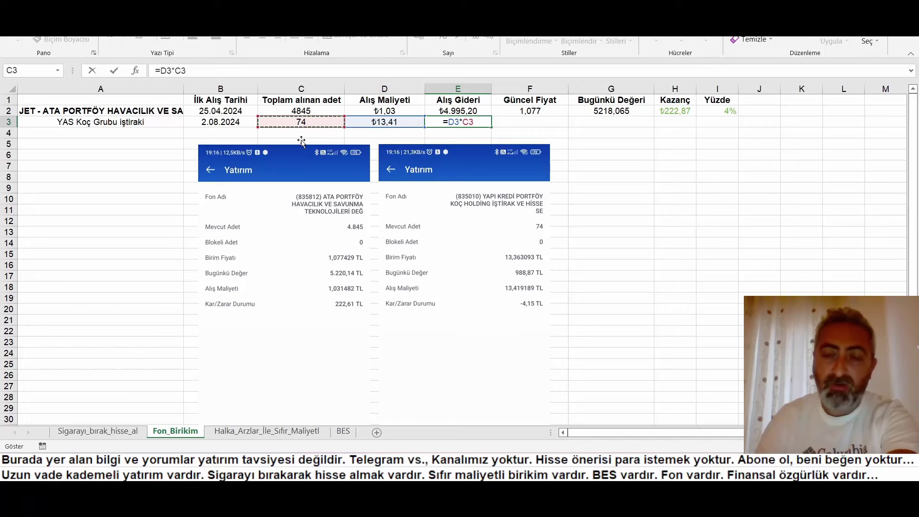
key(Return)
key(Up)
key(Left)
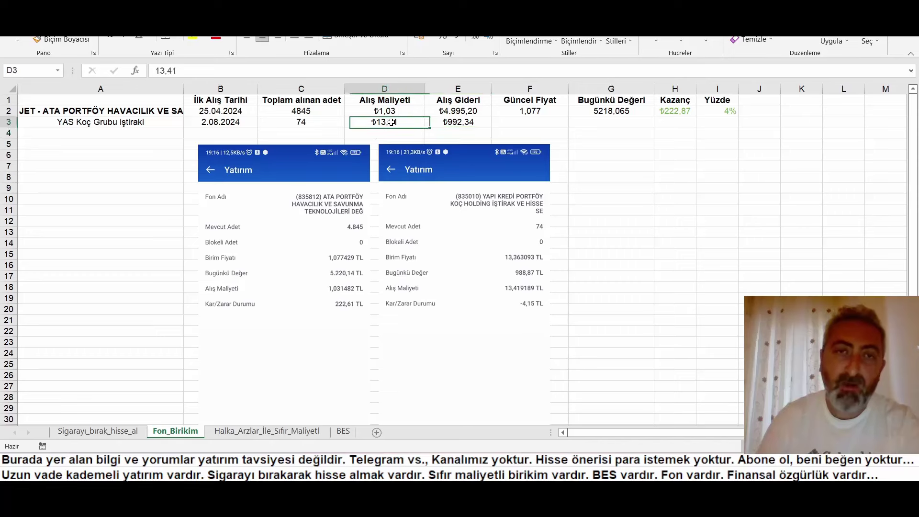
Enter 13,36 as the YAS fund's current price (Güncel Fiyat) in cell F3
click(301, 122)
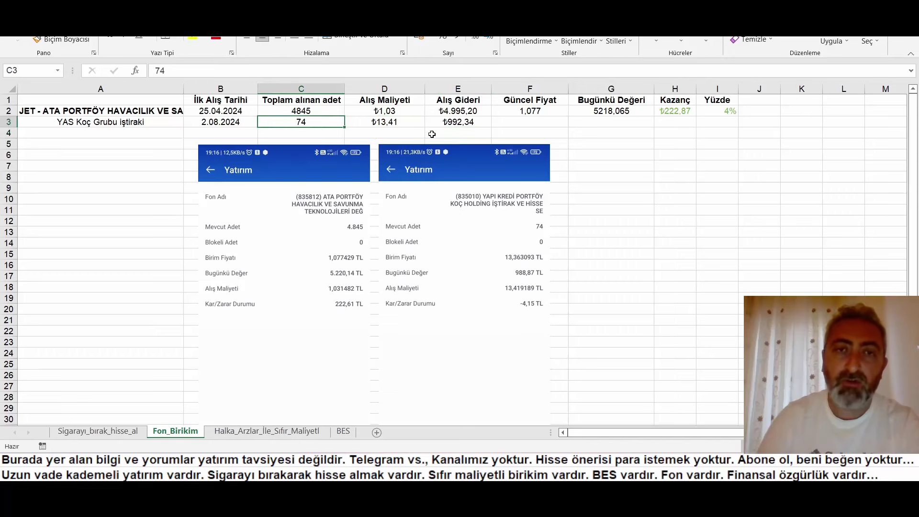
click(460, 123)
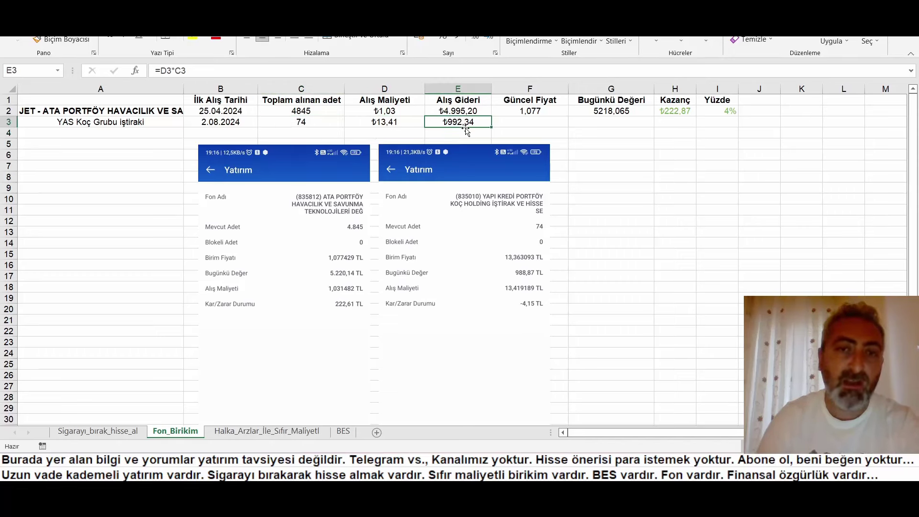
click(513, 124)
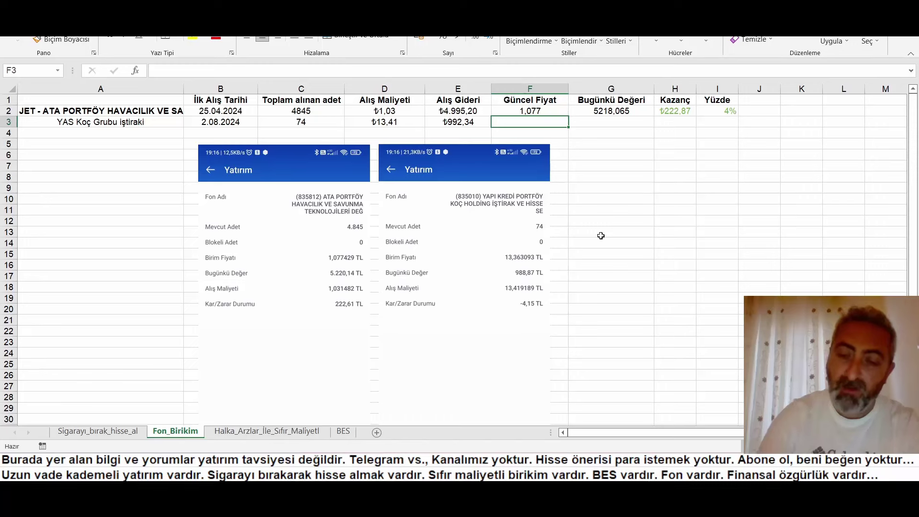
text(13,36)
key(Tab)
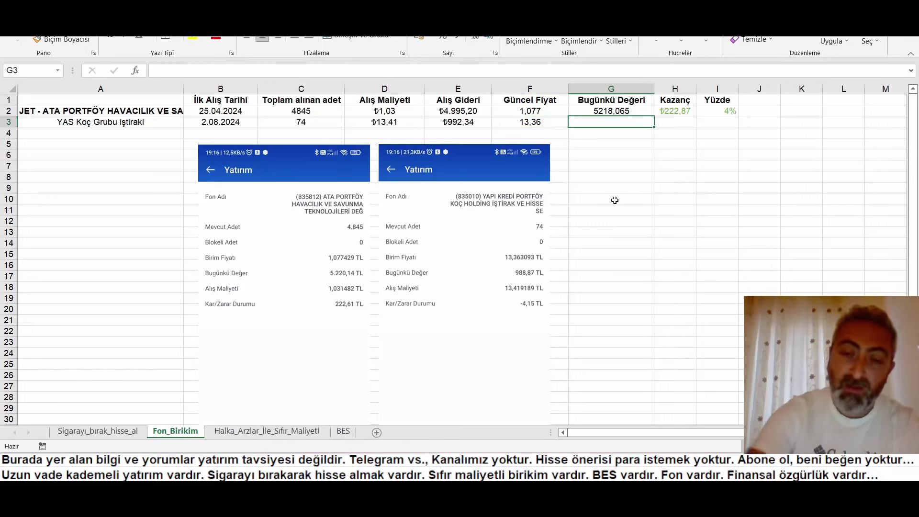
Calculate the YAS fund's present value (Bugünkü Değeri) in G3 with the formula =F3*C3
text(=)
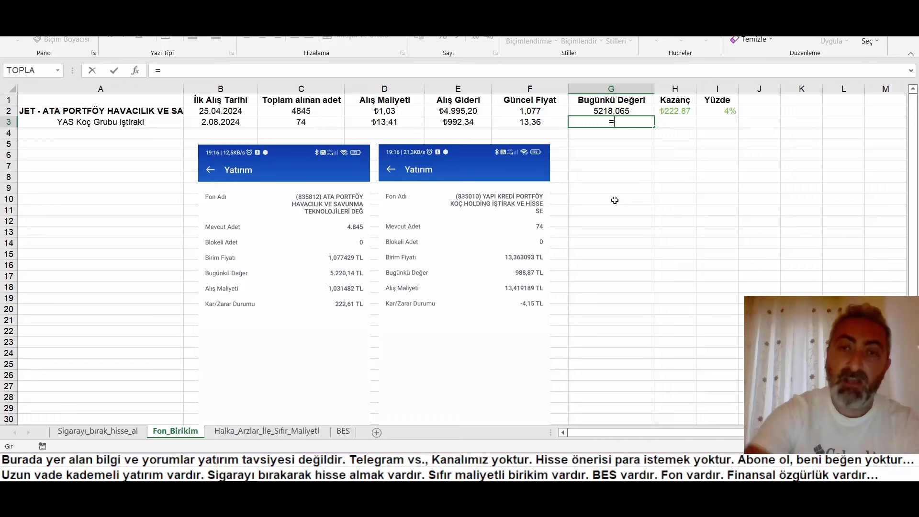
click(525, 124)
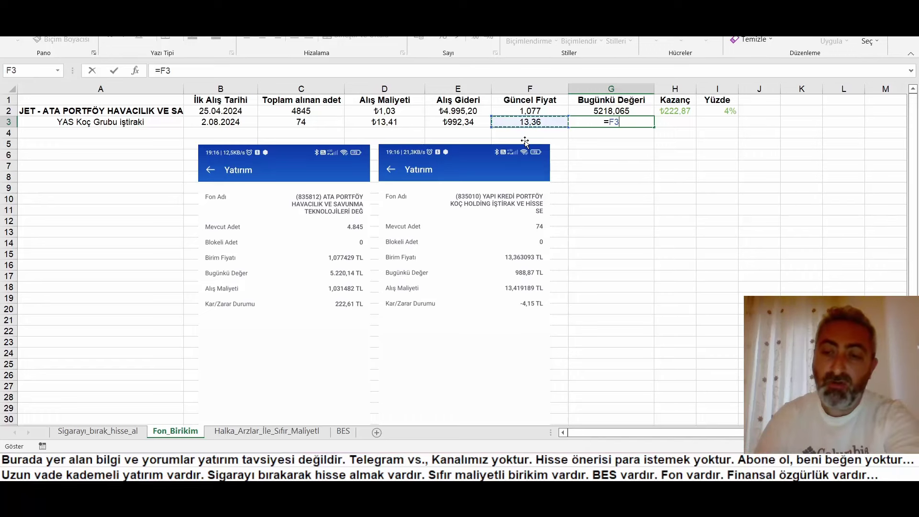
text(*)
click(318, 125)
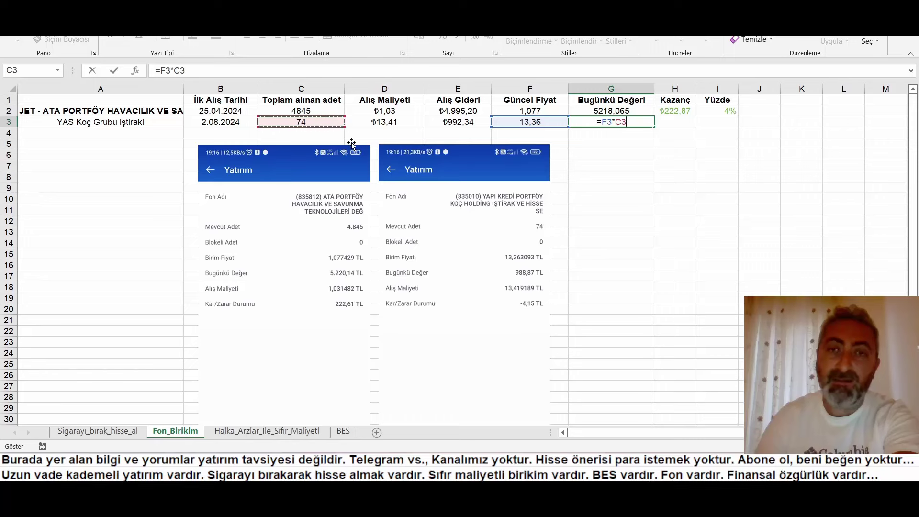
key(Return)
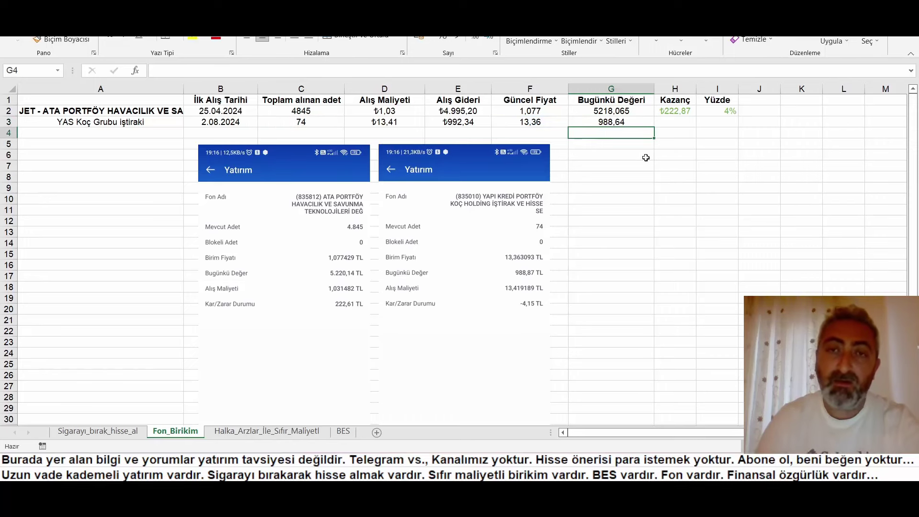
Fill the gain (Kazanç) formula from H2 down into H3 so the YAS row calculates =G3-E3
click(625, 122)
click(449, 125)
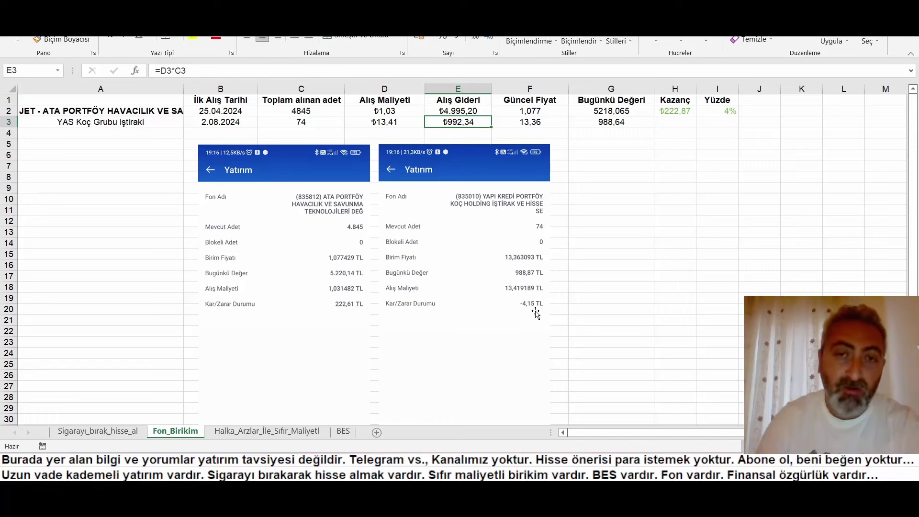
click(672, 122)
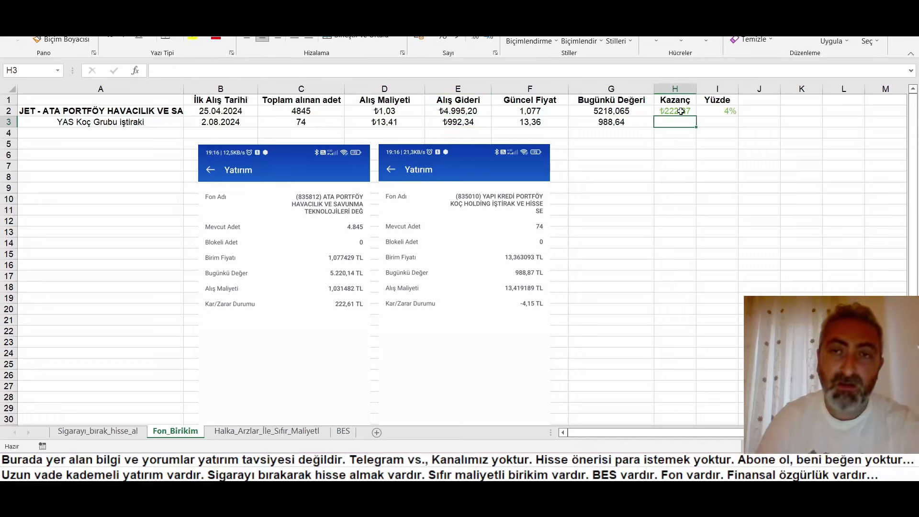
click(679, 110)
drag(696, 116, 695, 128)
click(667, 164)
key(Up)
key(Up)
key(Up)
key(Up)
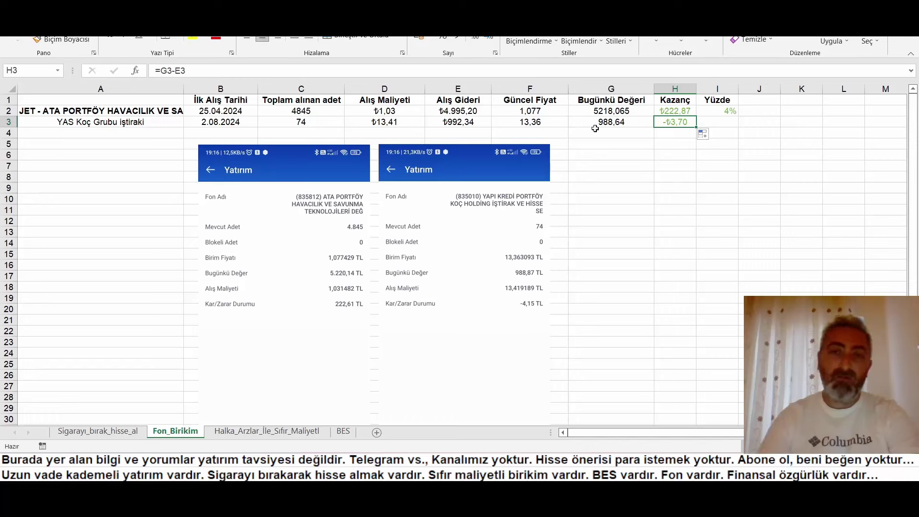
click(713, 233)
click(728, 126)
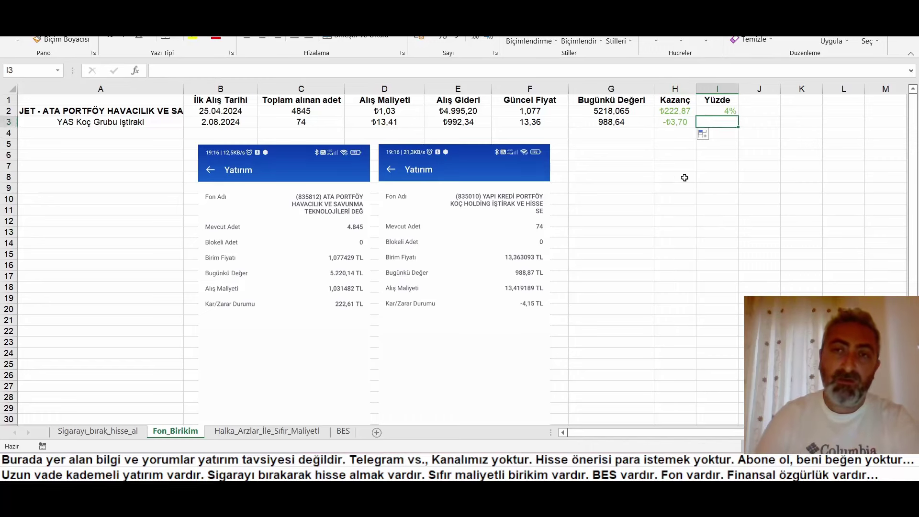
click(678, 187)
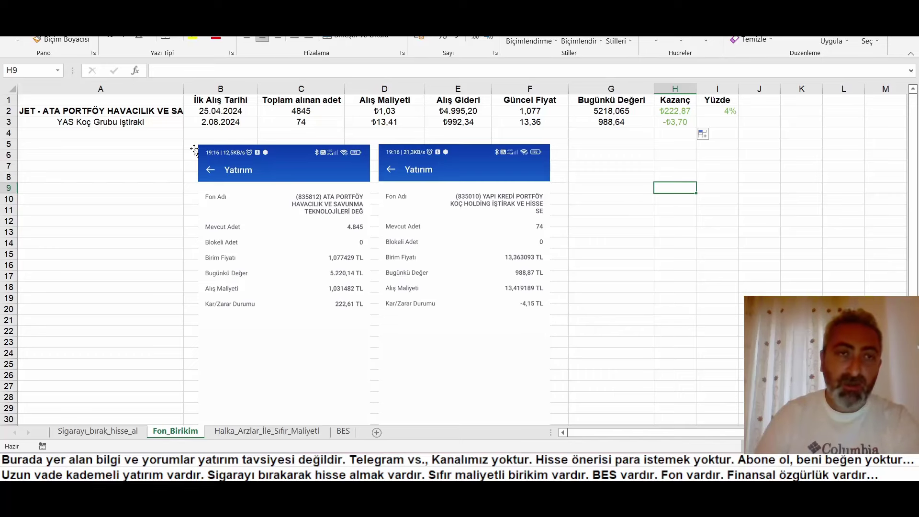
Make the YAS fund name in cell A3 bold
click(128, 122)
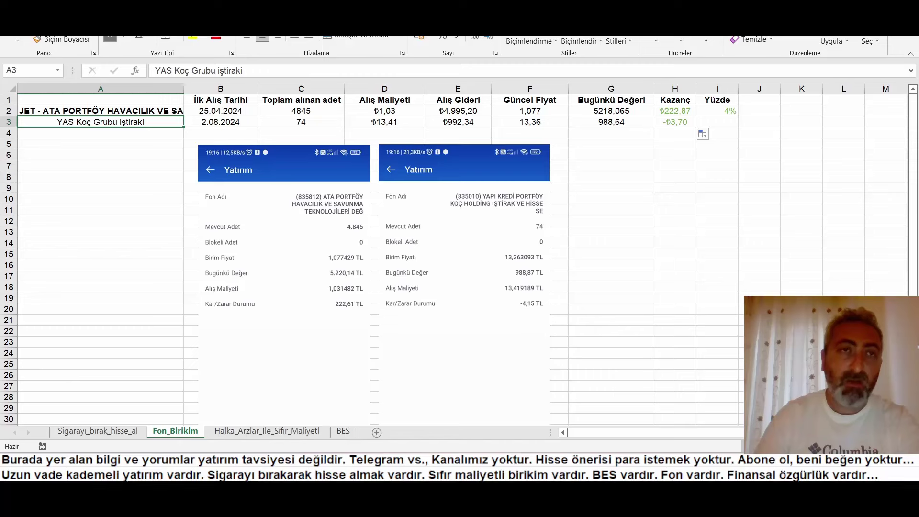
key(ctrl+p)
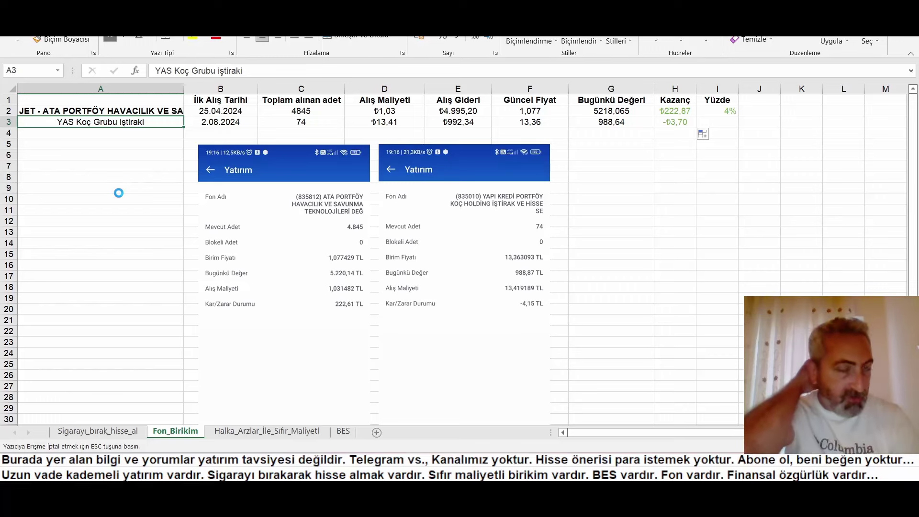
key(ctrl+b)
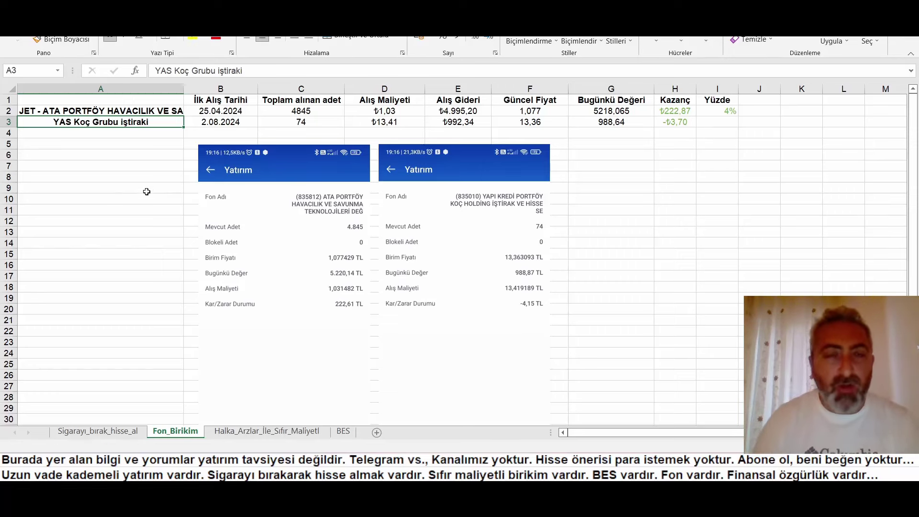
Switch to OBS and enlarge the webcam source (Video Yakalama Aygıtı) in the scene preview
key(alt+Tab)
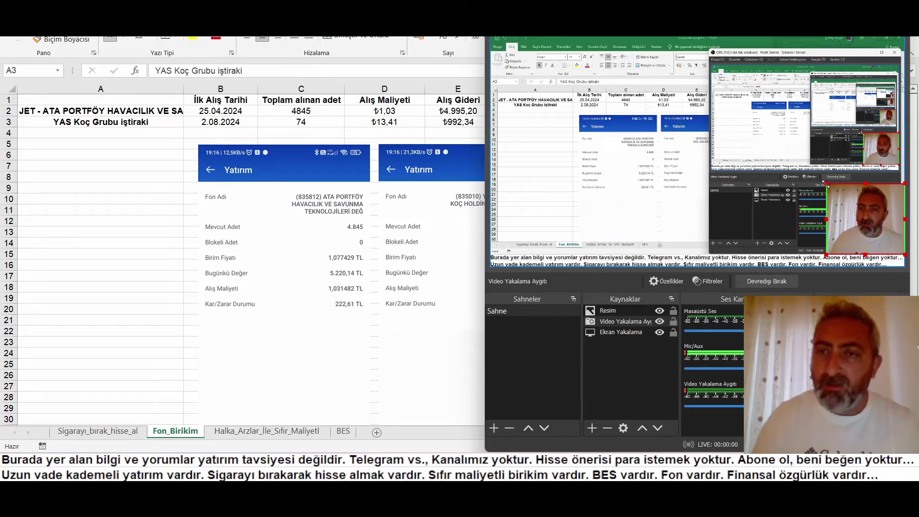
drag(824, 183, 783, 143)
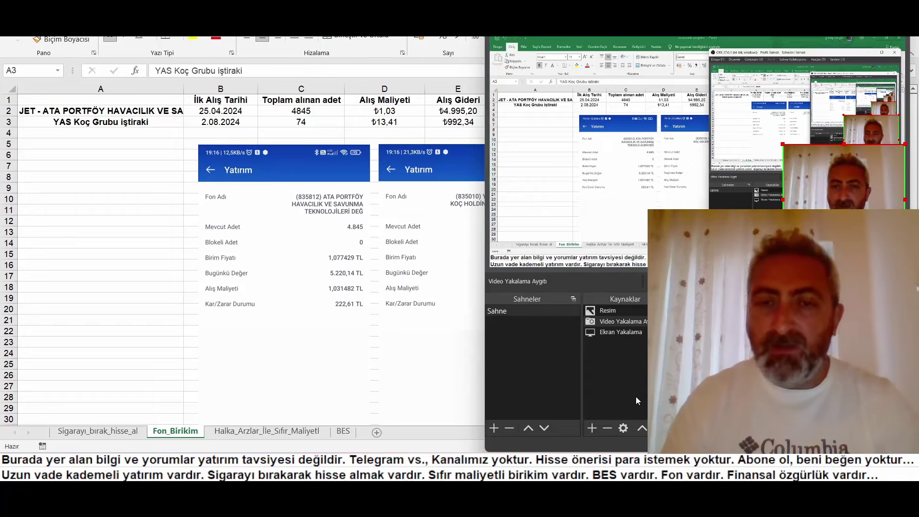